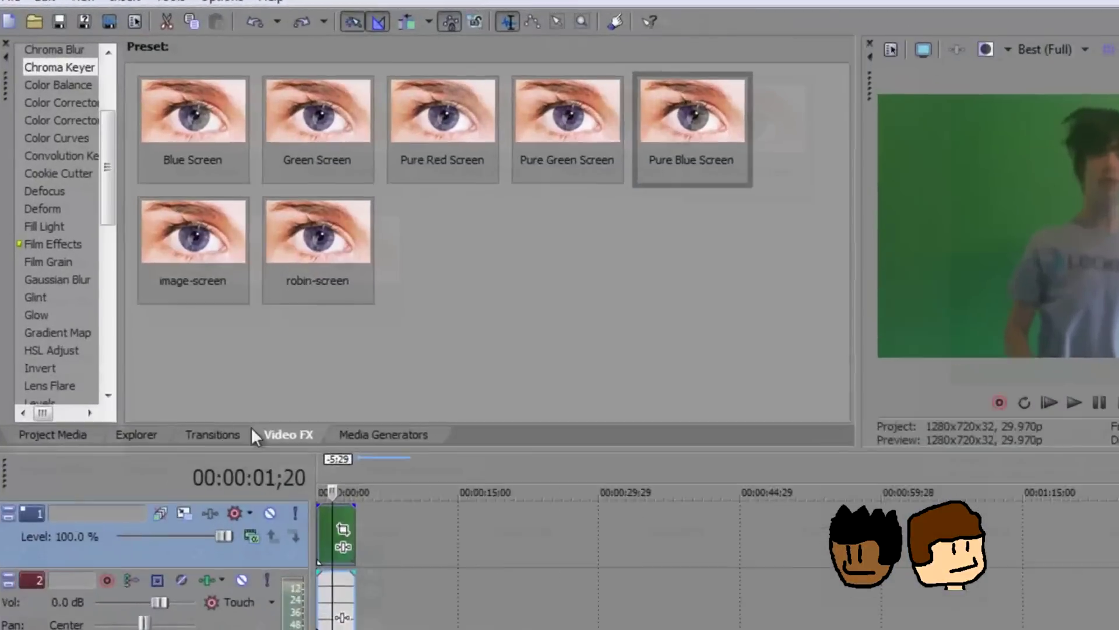
Step: Apply the Pure Green Screen Chroma Keyer preset to the track 1 clip and raise its Low threshold to 0.703
left_click(179, 329)
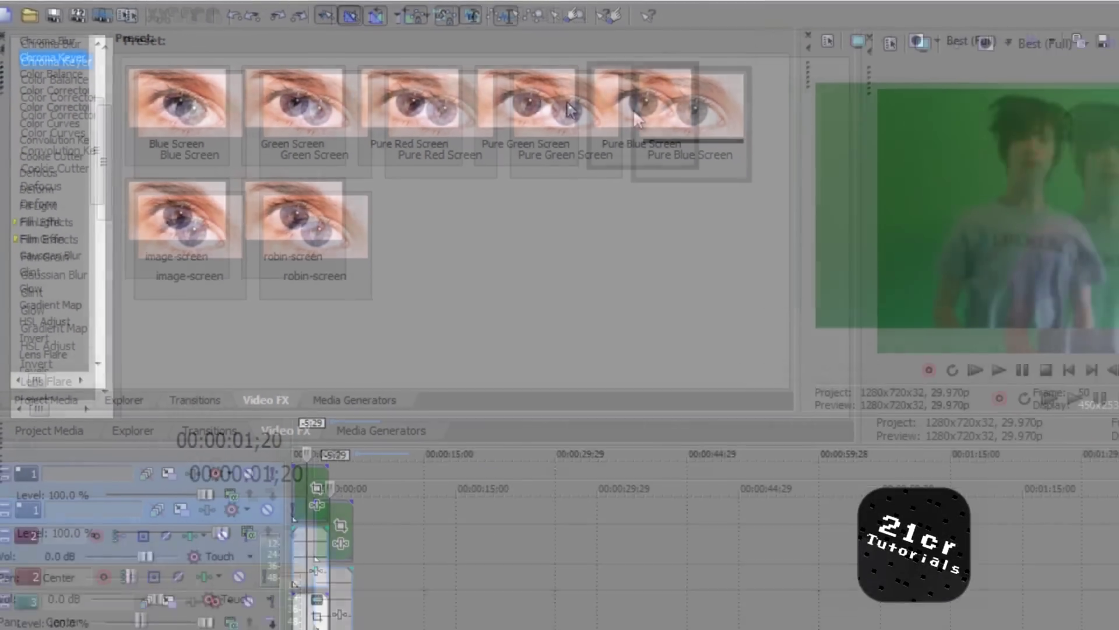
left_click_drag(426, 88, 384, 248)
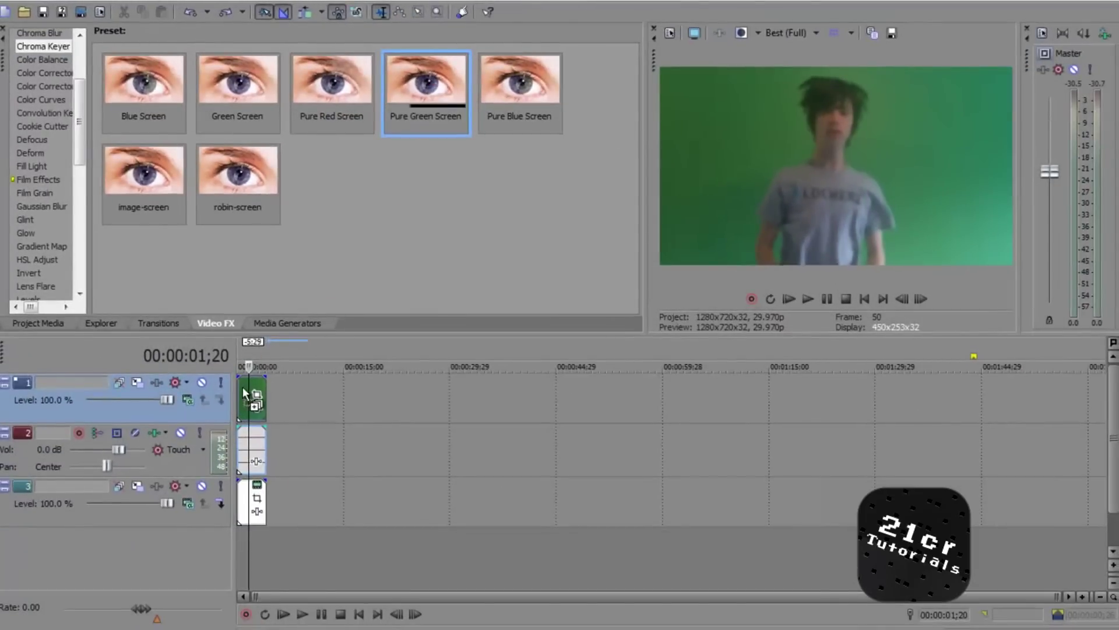
left_click_drag(242, 386, 242, 387)
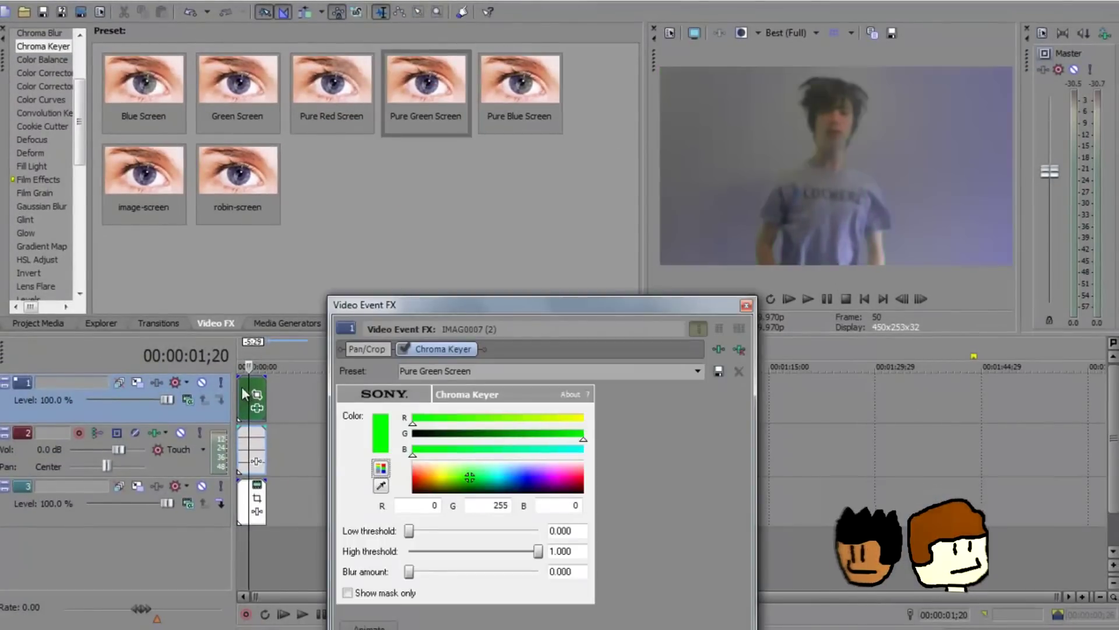
left_click_drag(664, 307, 678, 298)
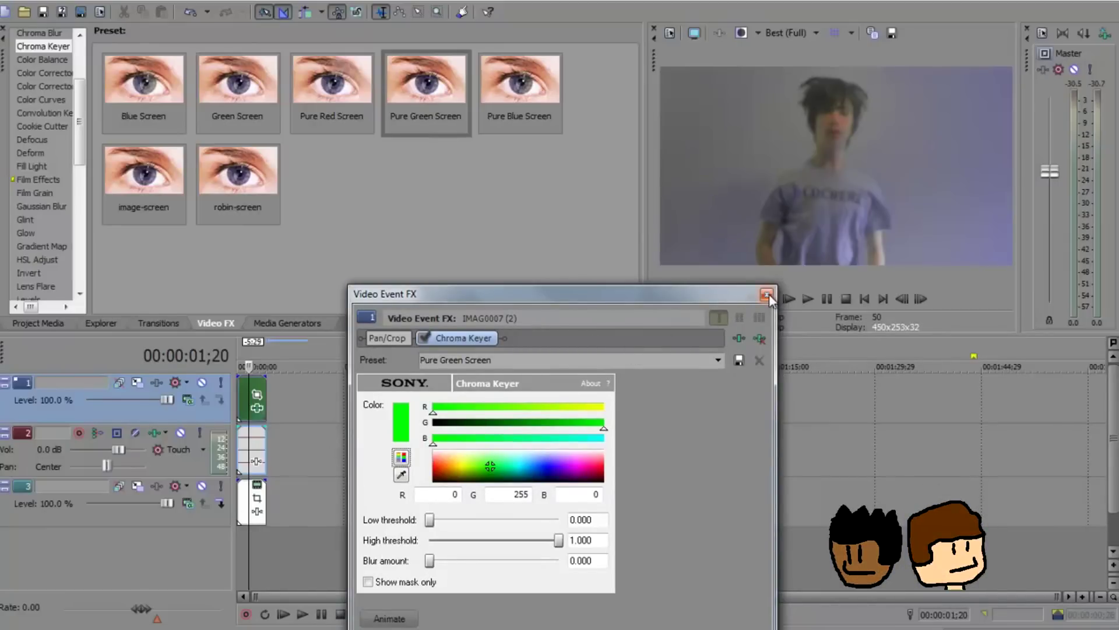
mouse_move(429, 522)
left_mouse_down()
mouse_move(519, 520)
mouse_move(521, 547)
left_mouse_up()
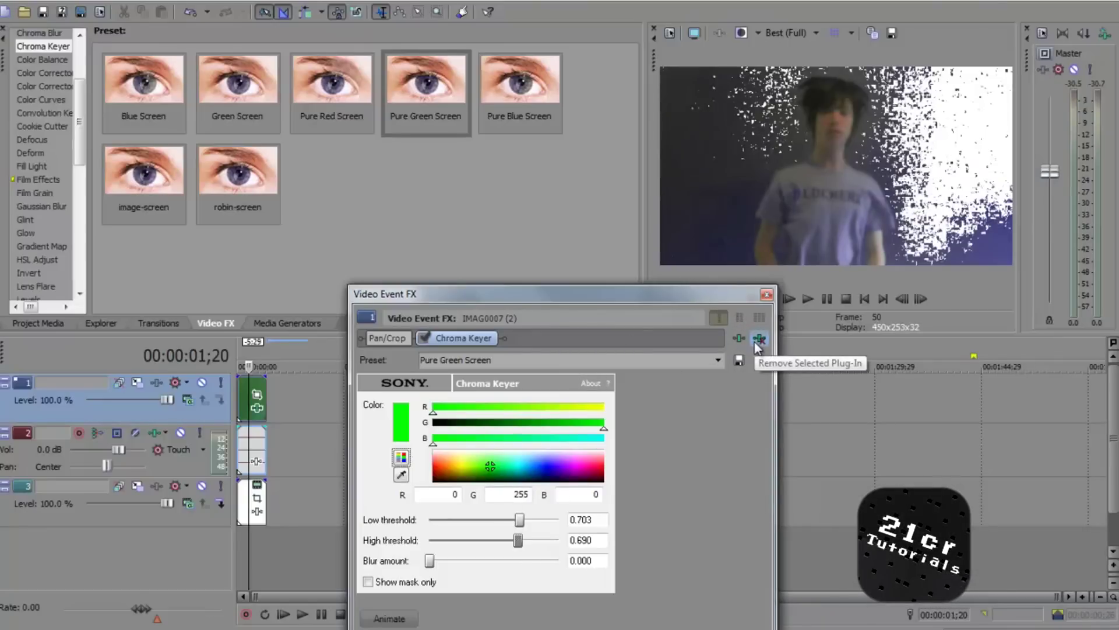
Step: Replace the Pure Green Screen keyer with the robin-screen Chroma Keyer preset and close the keyer window
left_click(759, 341)
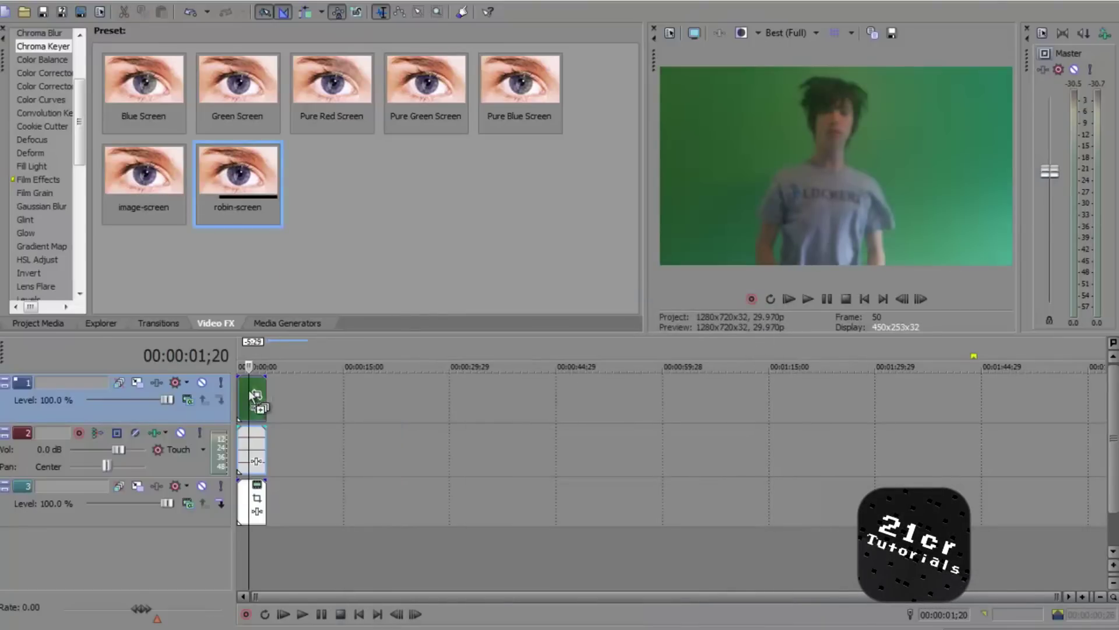
left_click_drag(256, 394, 256, 395)
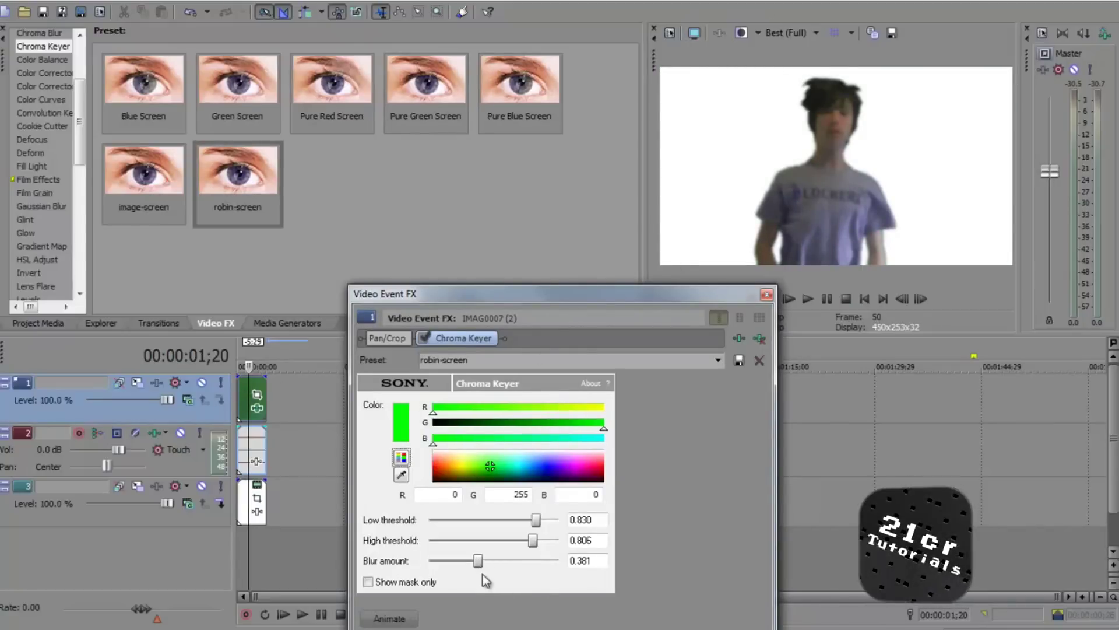
left_click(767, 294)
Step: Open the Preview Quality choices to set the preview to Preview (Half)
left_click(784, 34)
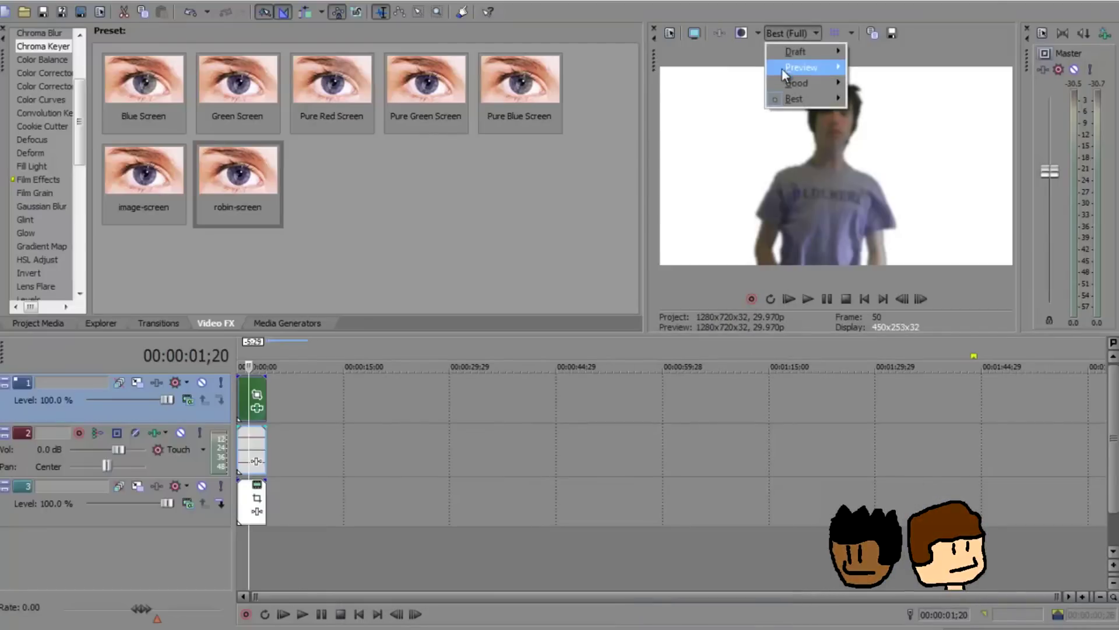